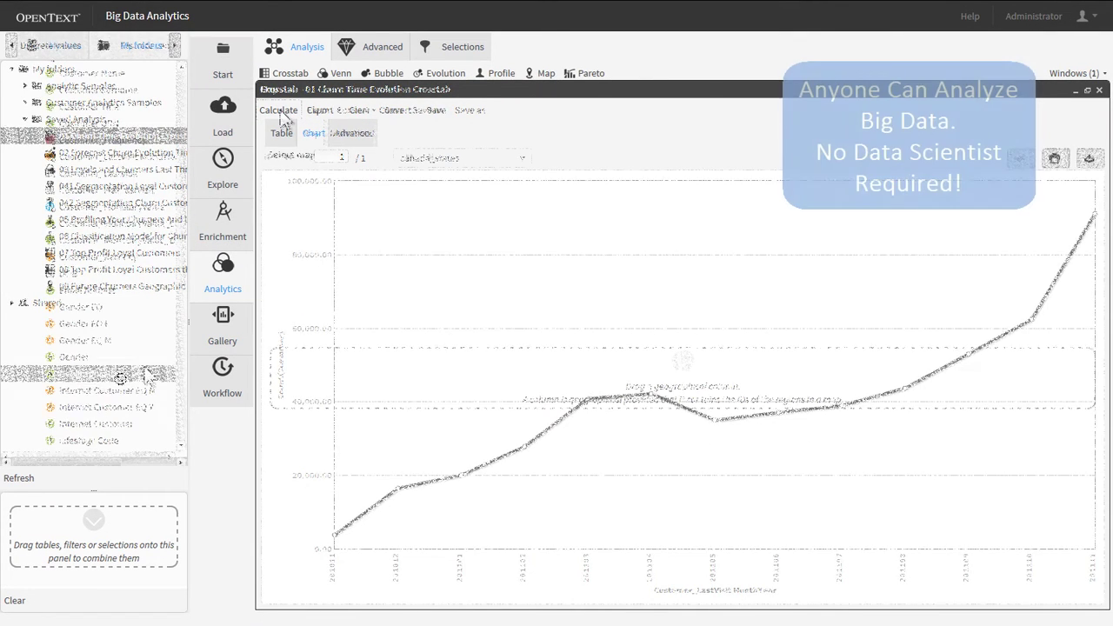
Step: Render the customer data on the Canada map during the intro demo
drag(375, 263, 382, 261)
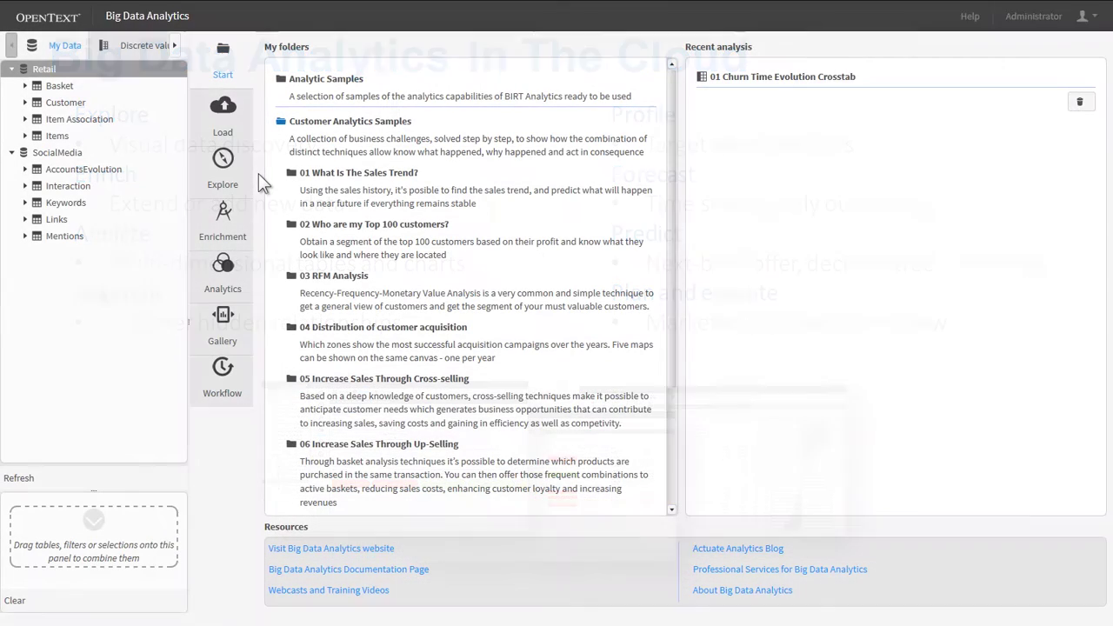
Step: Open the Retail data, with its 31,702,575 rows, for exploration
drag(39, 71, 220, 173)
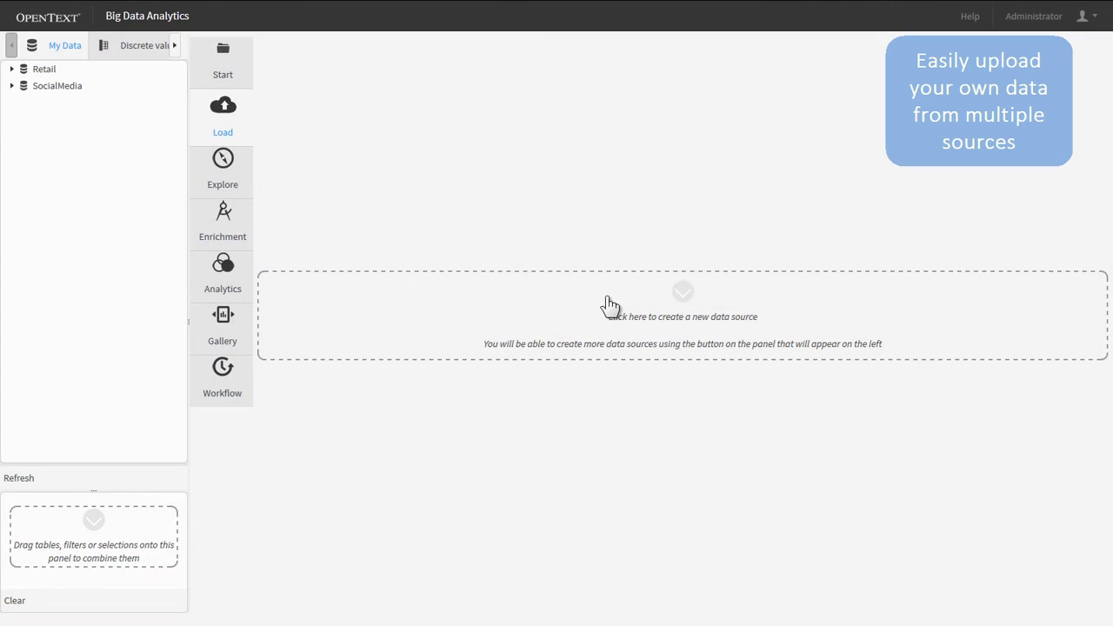
Step: Create a new data source appending to the household table, with Property Type width 50
click(609, 300)
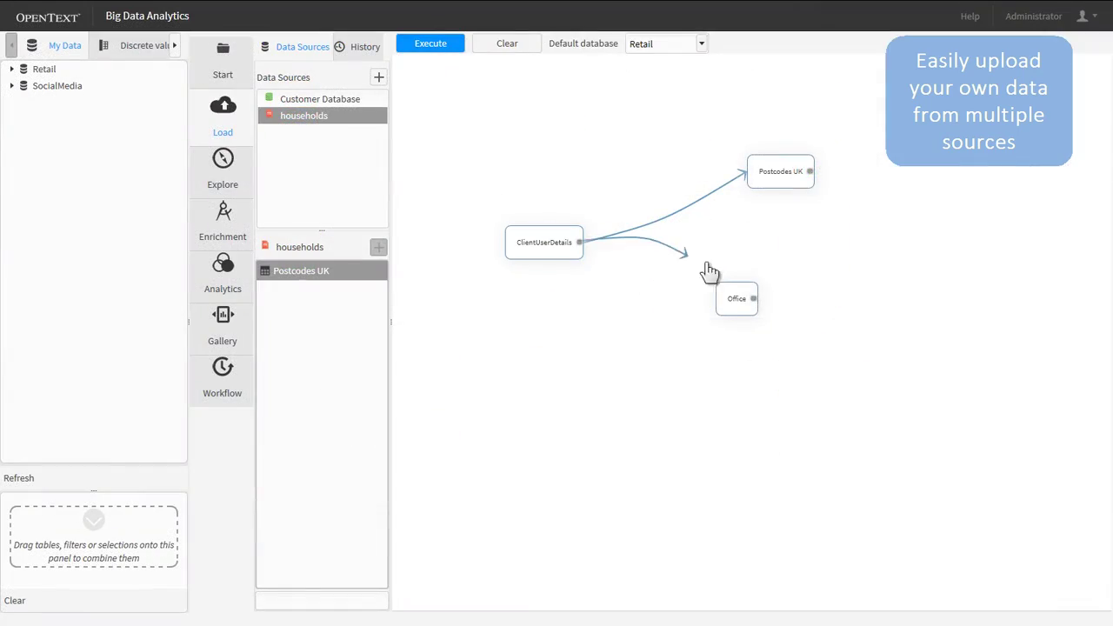
click(758, 306)
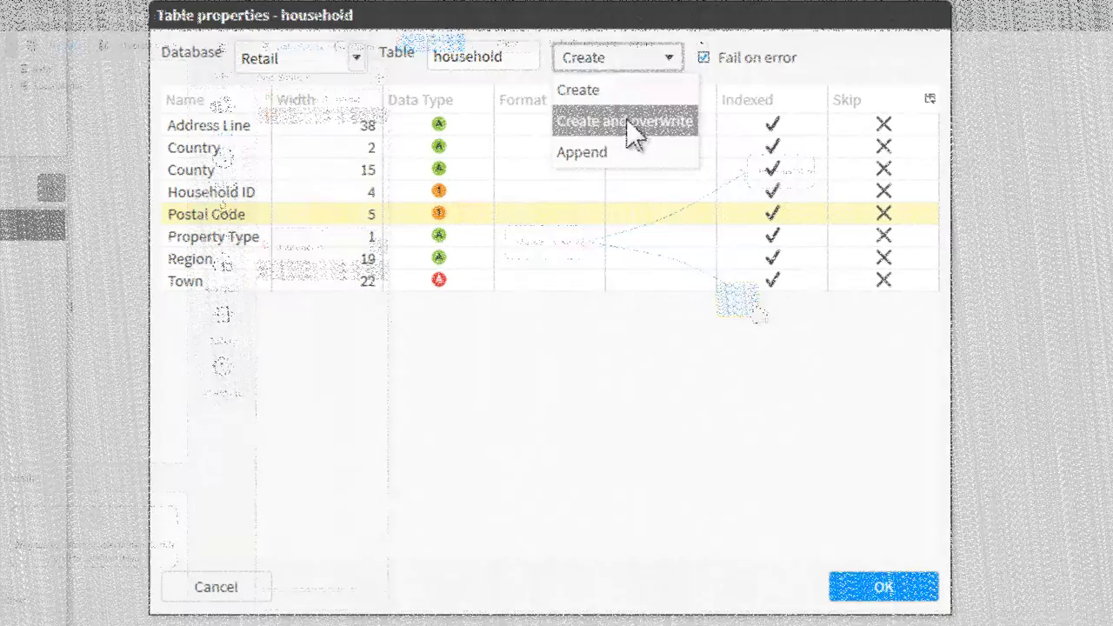
click(606, 147)
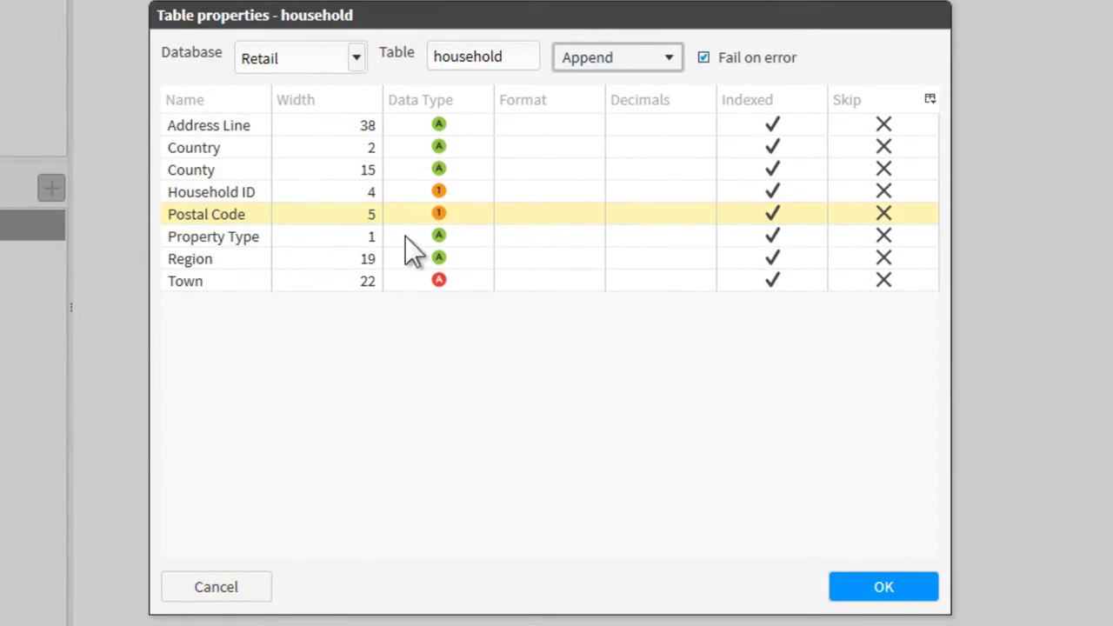
click(359, 244)
text(50)
click(362, 259)
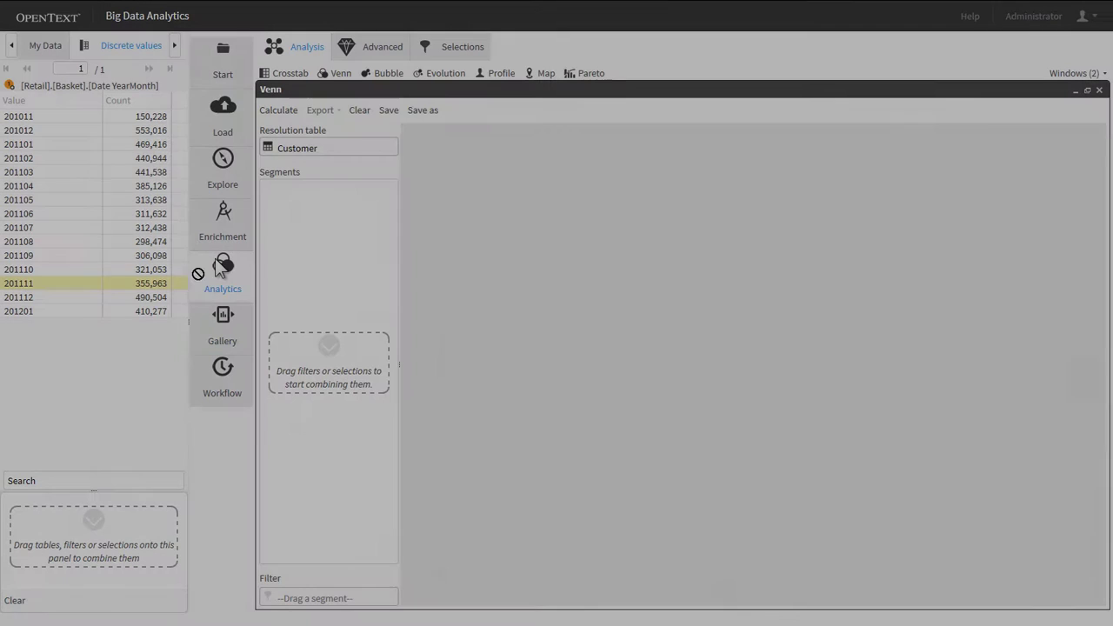
Step: Build a Venn from months 201111, 201112 and 201201 and select the central overlap Venn 7
drag(208, 268, 308, 223)
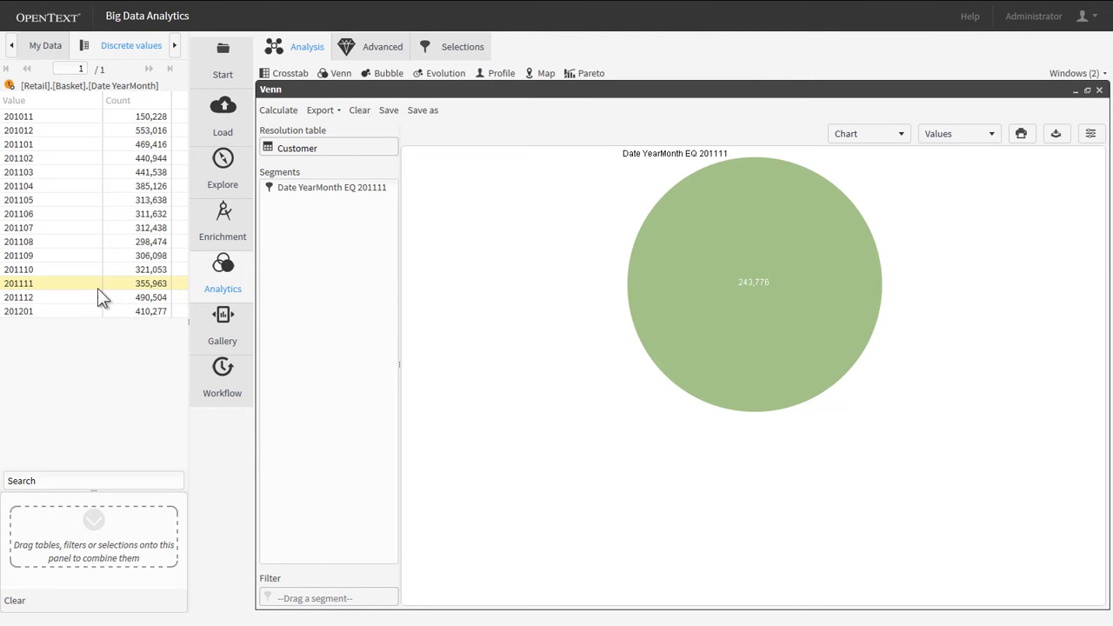
drag(48, 297, 294, 243)
drag(96, 311, 290, 276)
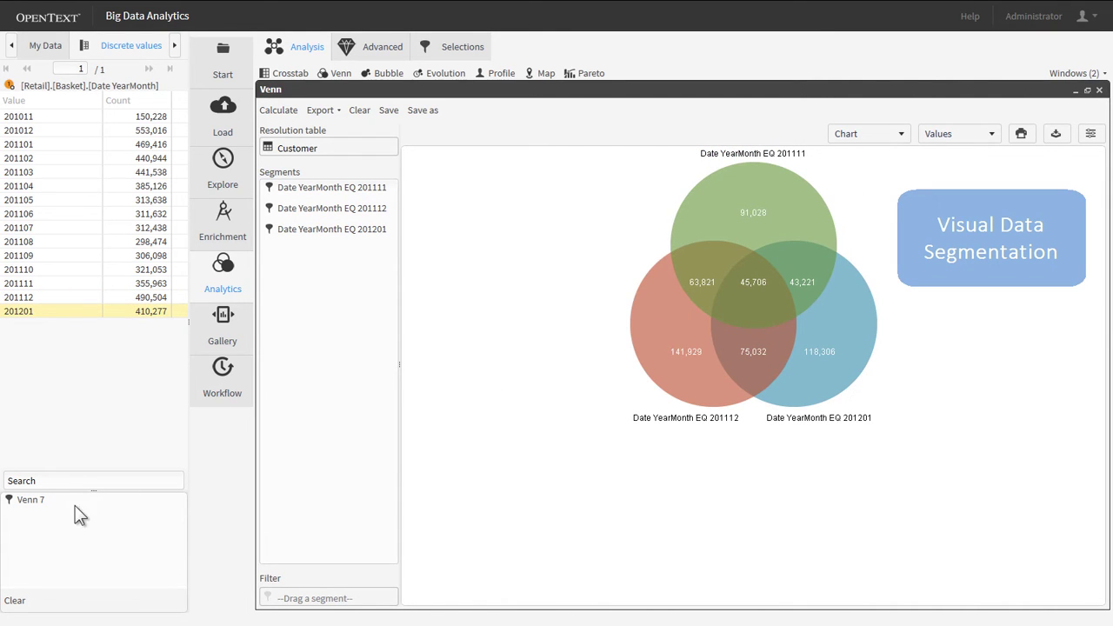
click(44, 502)
Step: Rename the Venn 7 three-month overlap to LOYAL CUSTOMERS
right_click(44, 502)
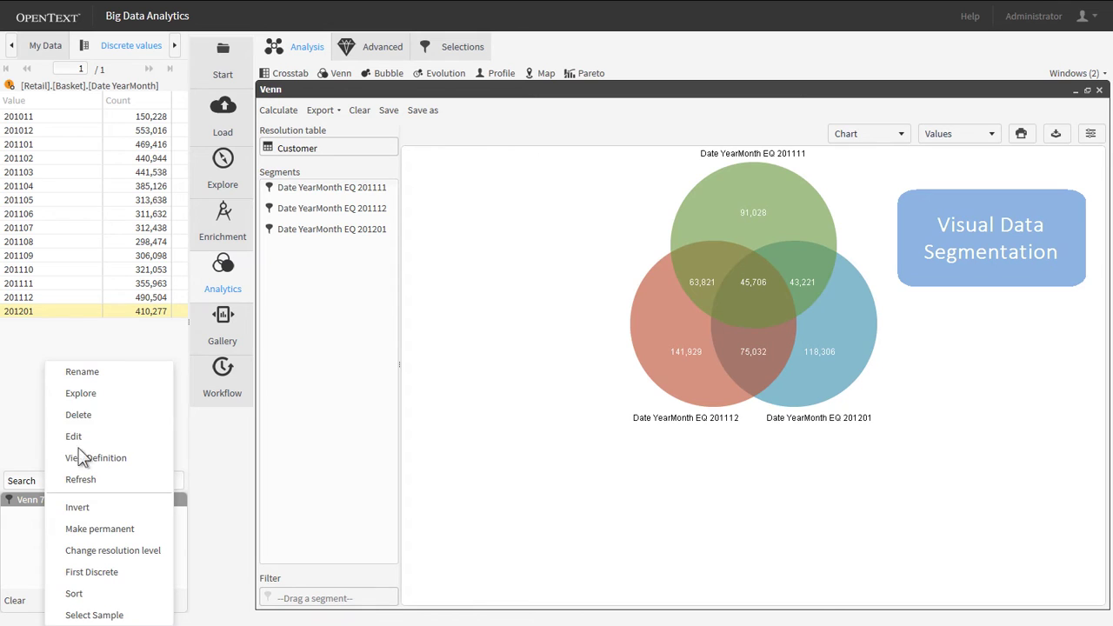
click(110, 376)
text(LOYAL CUSTOMERS)
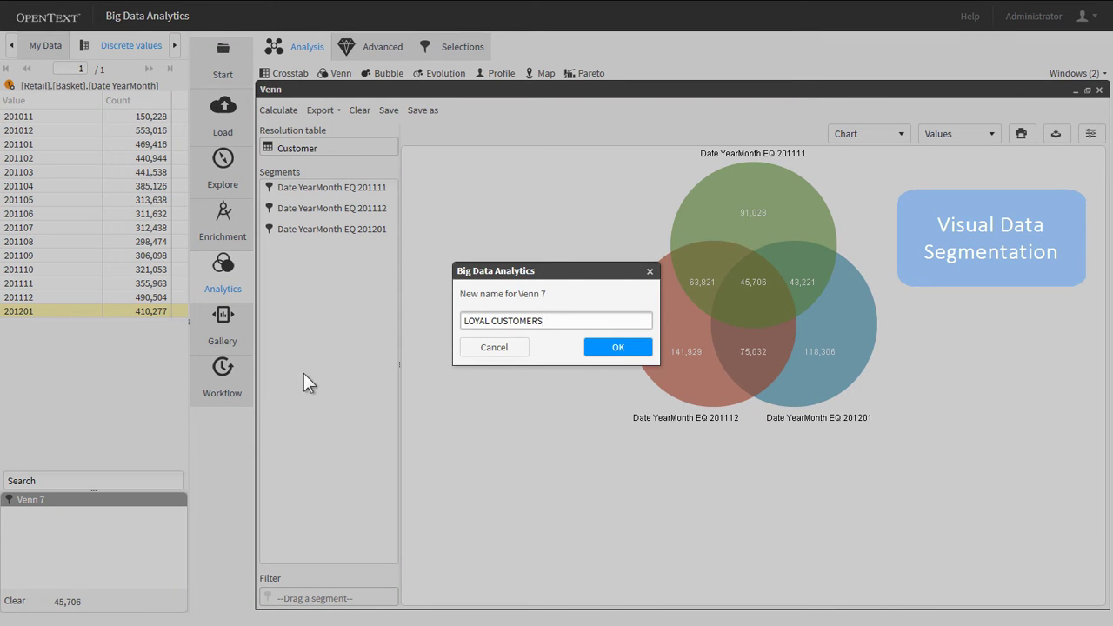
click(603, 347)
Step: Save the 91,028 201111-only customers as a segment named CHURN CUSTOMERS
click(755, 233)
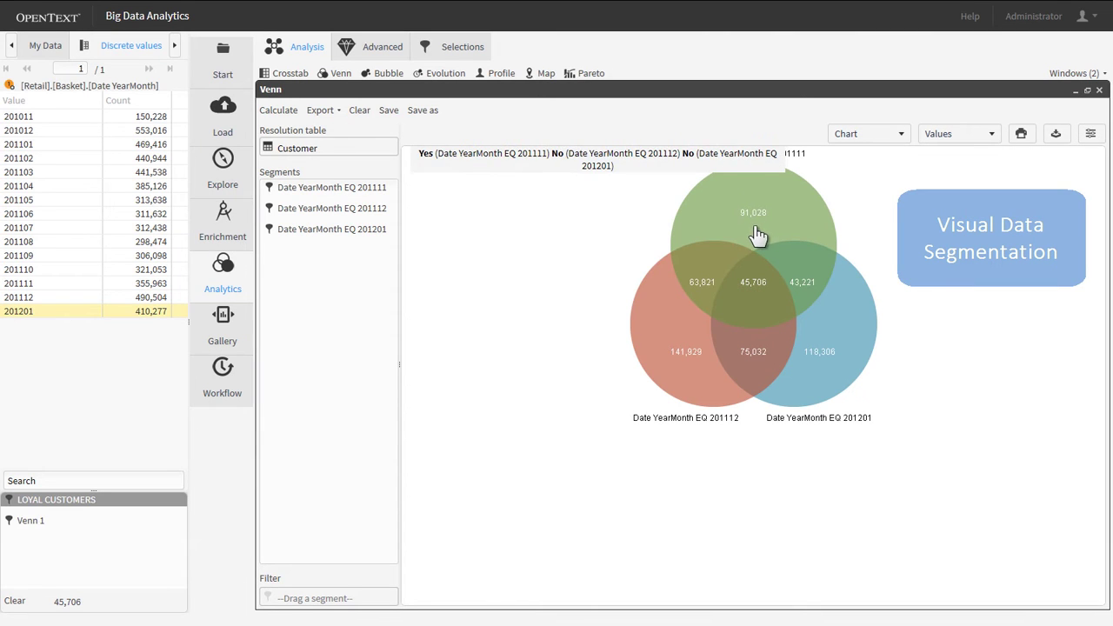
click(49, 521)
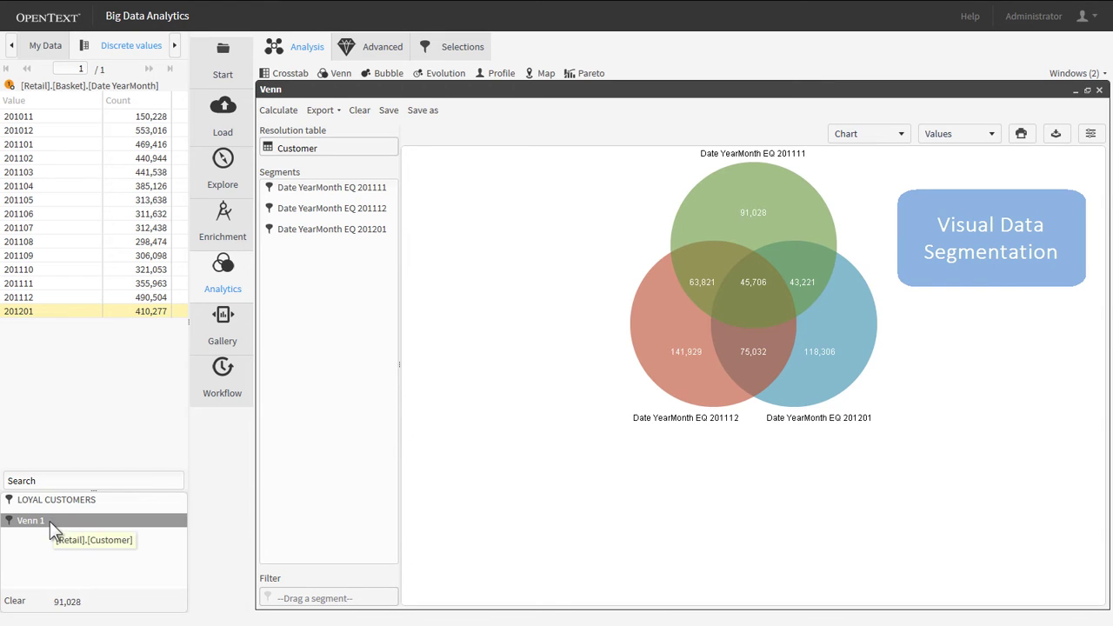
right_click(50, 521)
click(80, 371)
text(CHURN CUSTOMERS)
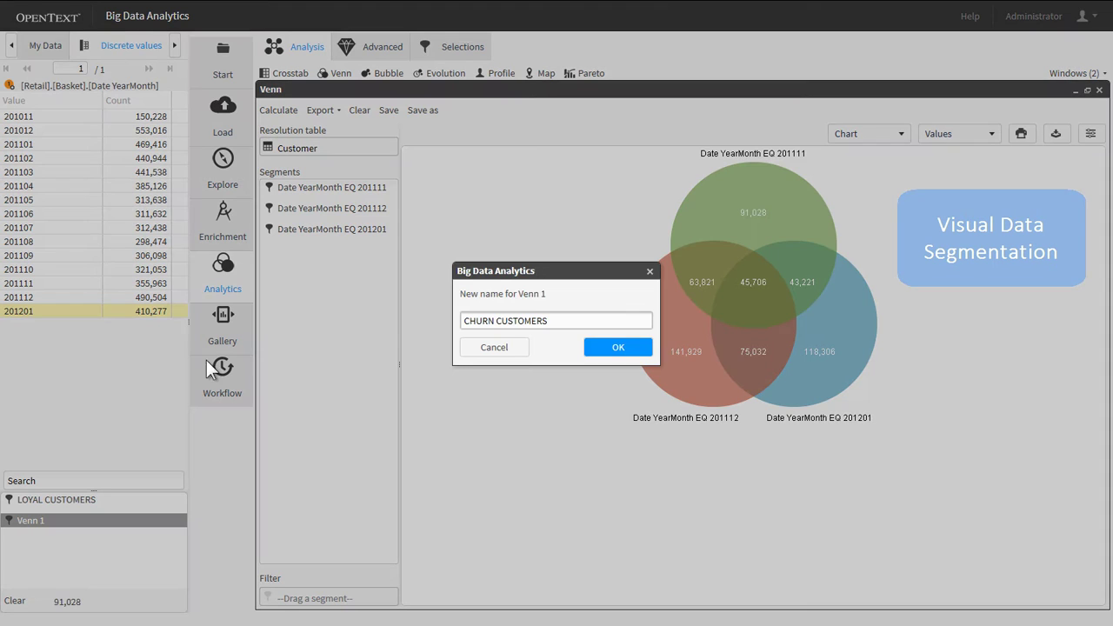
click(600, 346)
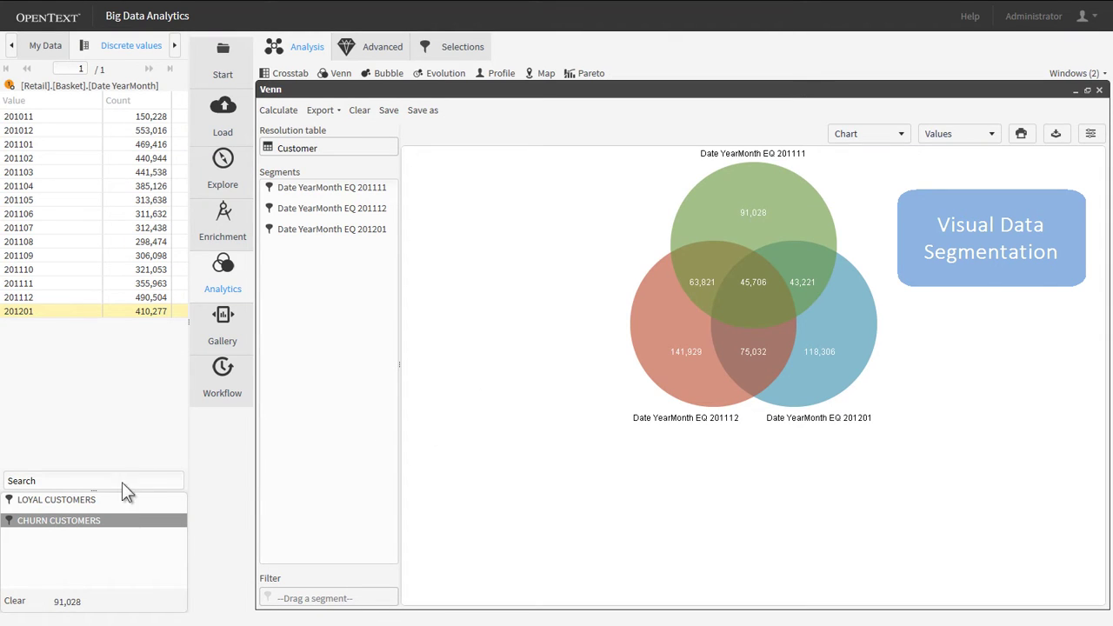
click(229, 168)
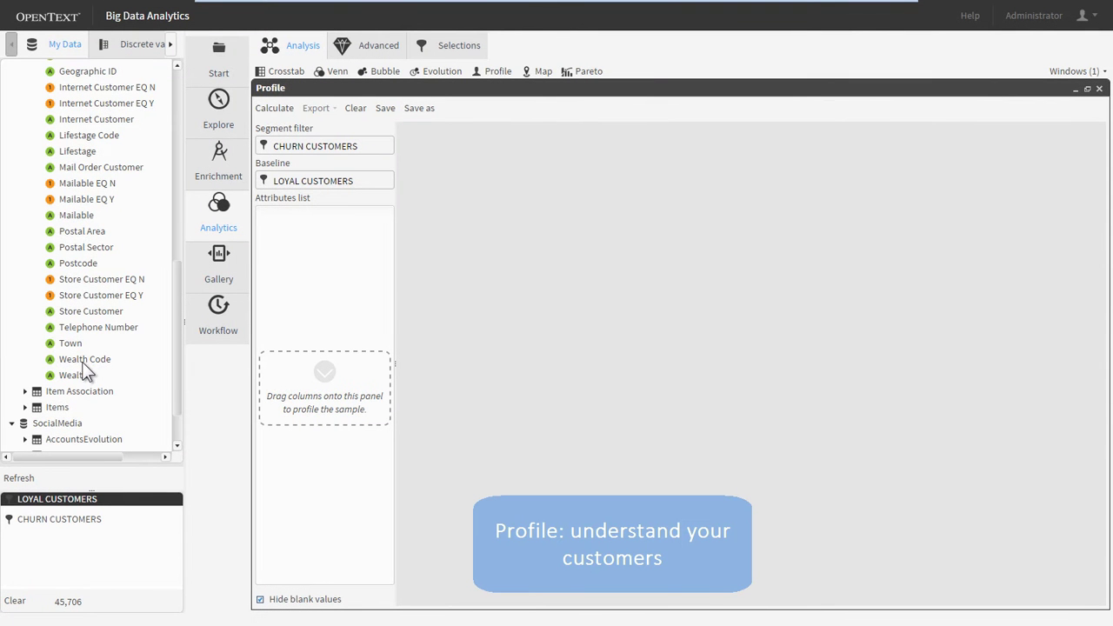
Step: Add Wealth, Lifestyle, Internet Customer, Mail Order Customer, Store Customer and Mailable to the profile attributes
drag(70, 374, 296, 296)
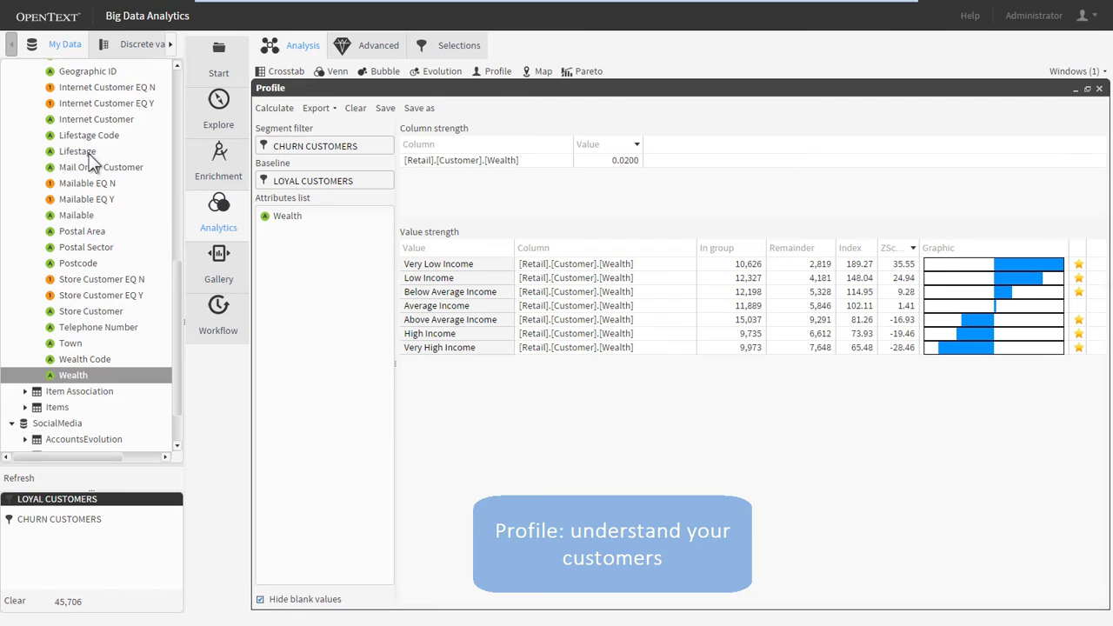
drag(89, 155, 280, 250)
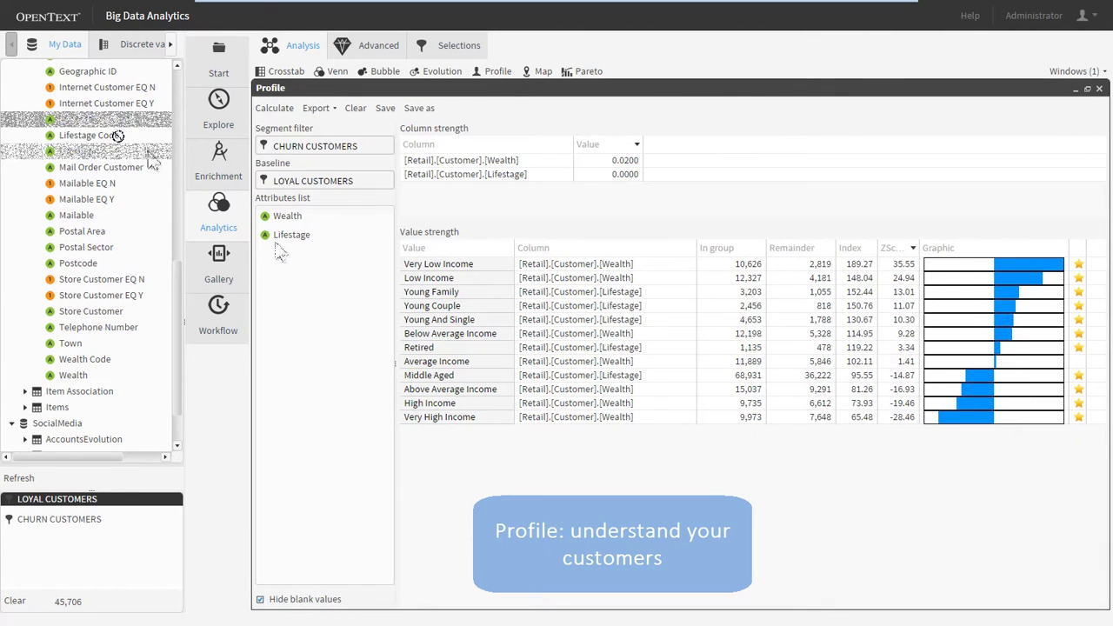
drag(96, 119, 282, 254)
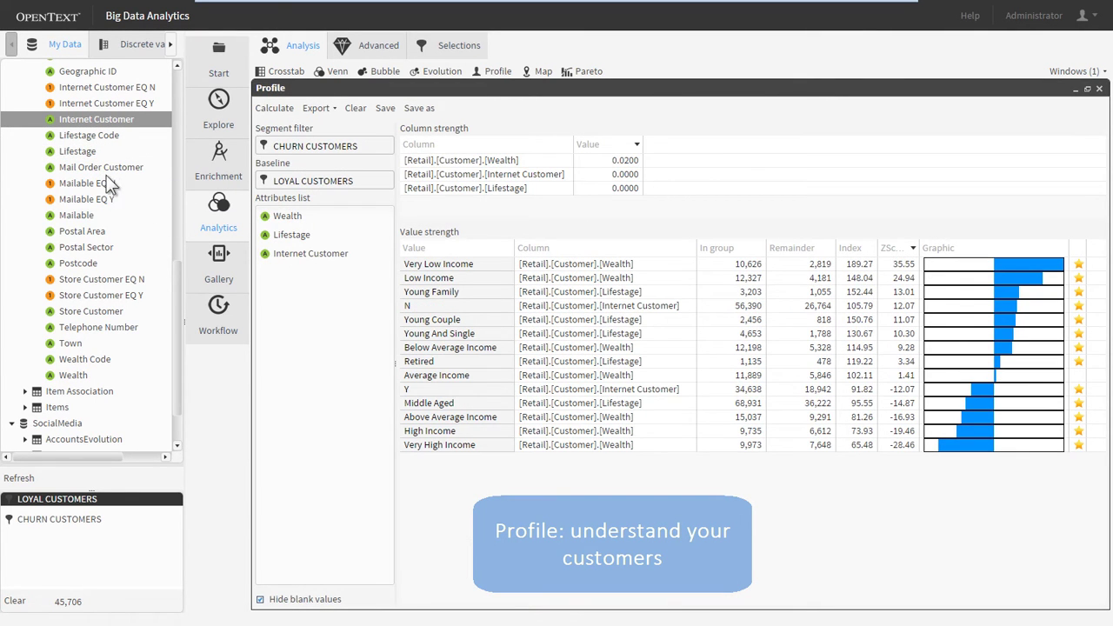
drag(105, 170, 287, 287)
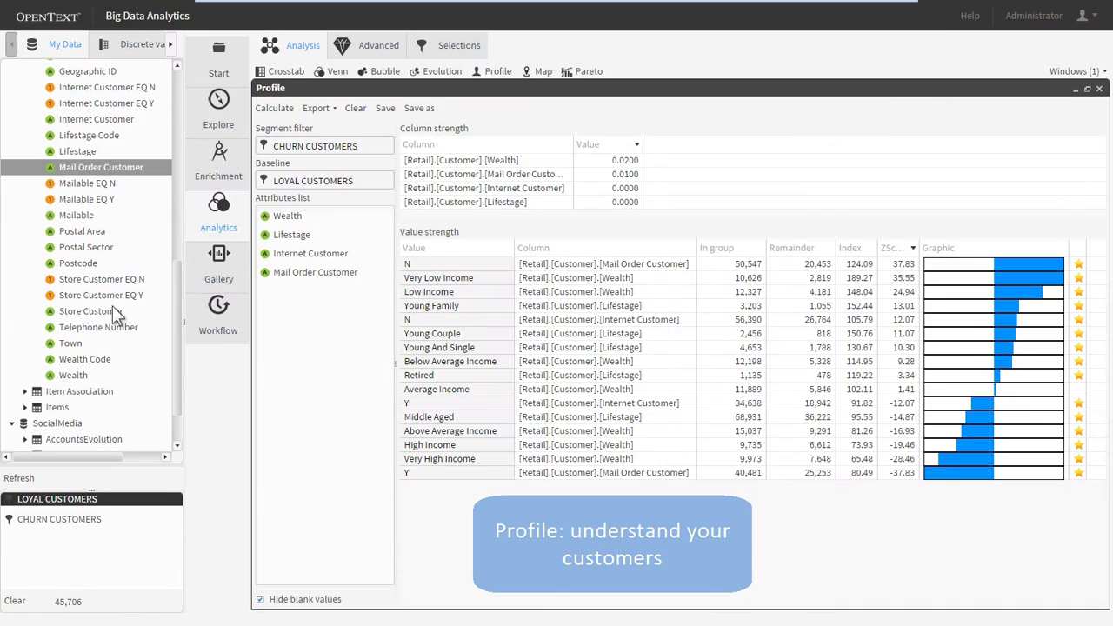
drag(112, 305, 287, 311)
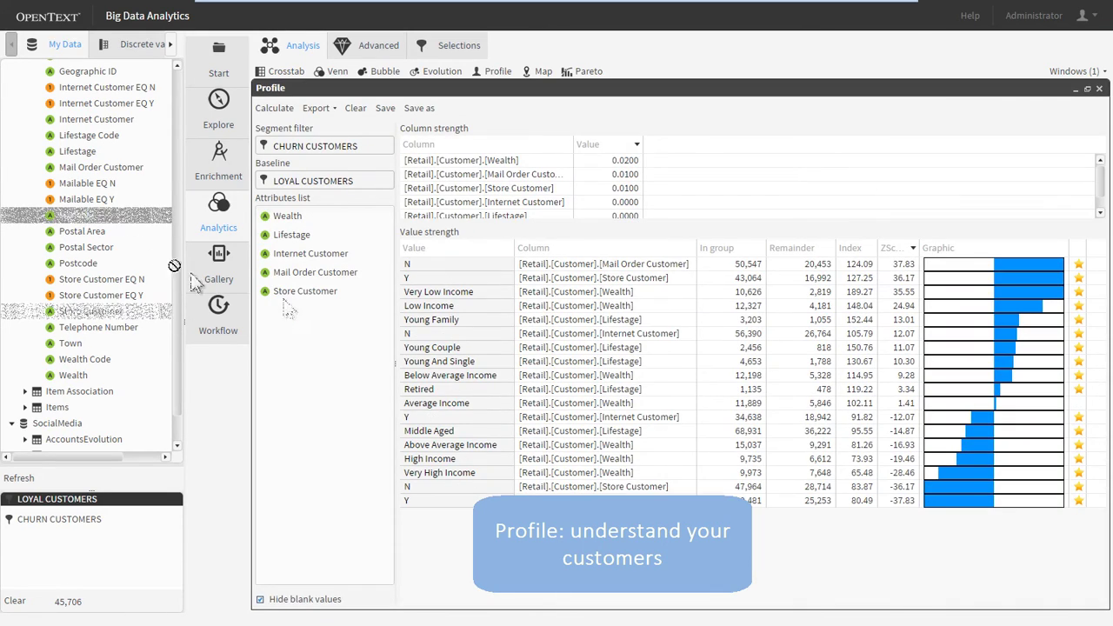
drag(195, 282, 273, 324)
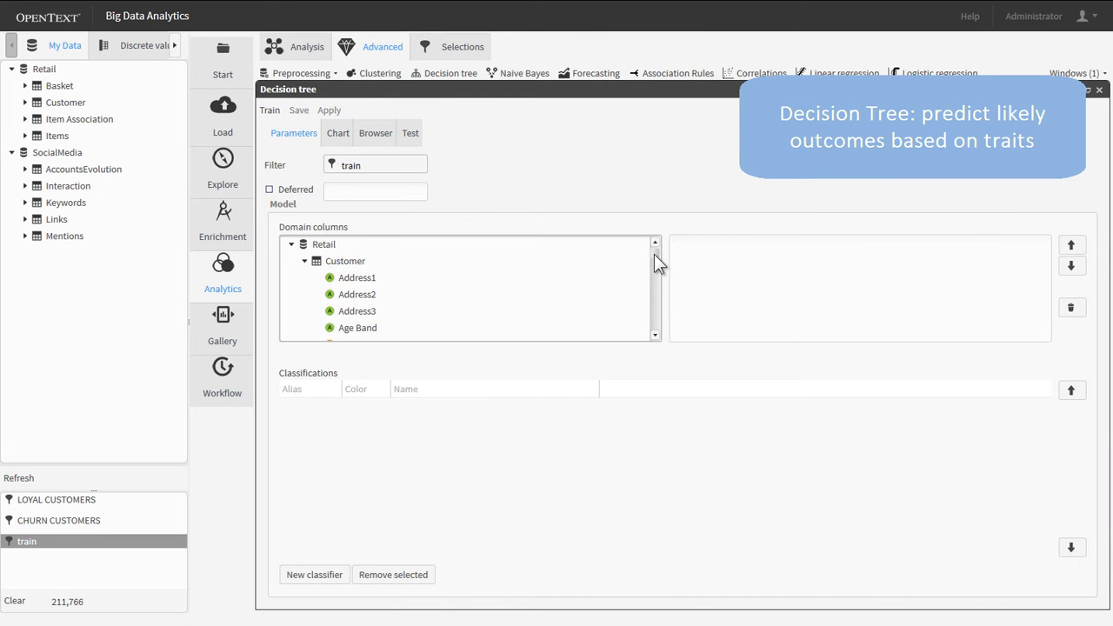
Step: Train a decision tree on Mail Order Customer, Wealth, Lifestage and Gender with LIKLEY LOYAL and CHURN RISK classes
drag(654, 254, 654, 308)
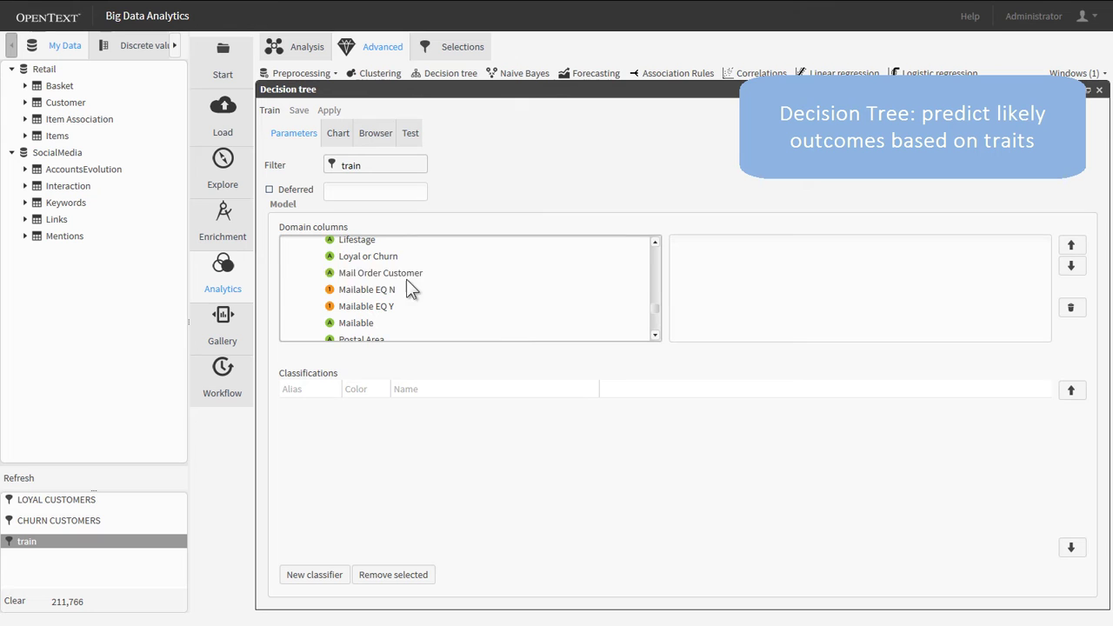
drag(406, 279, 721, 280)
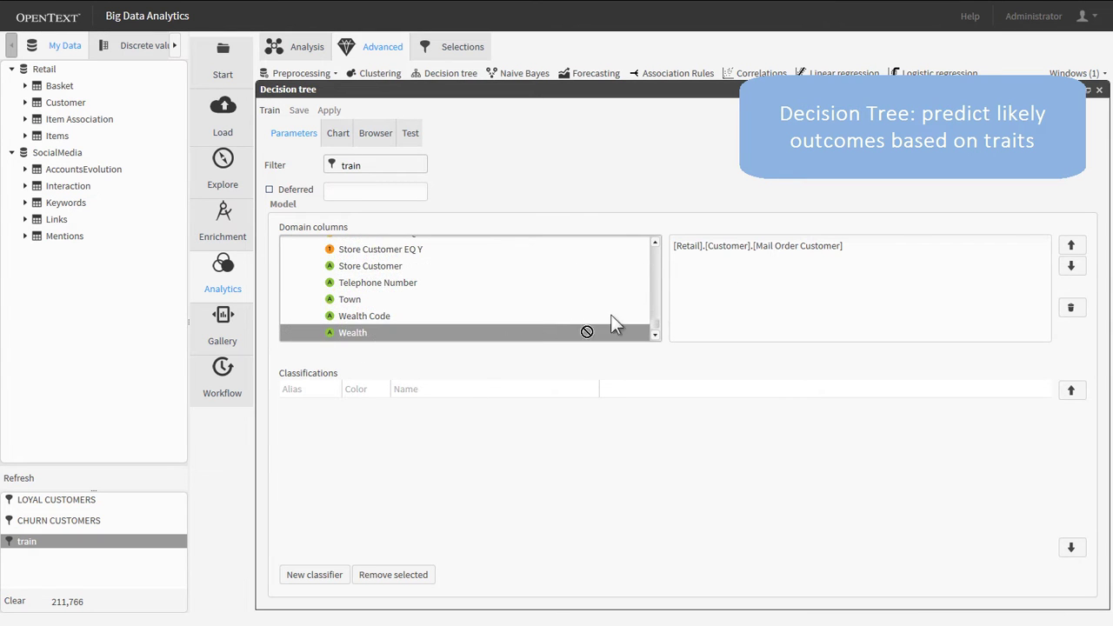
drag(610, 322, 693, 298)
drag(365, 287, 693, 305)
drag(353, 260, 678, 328)
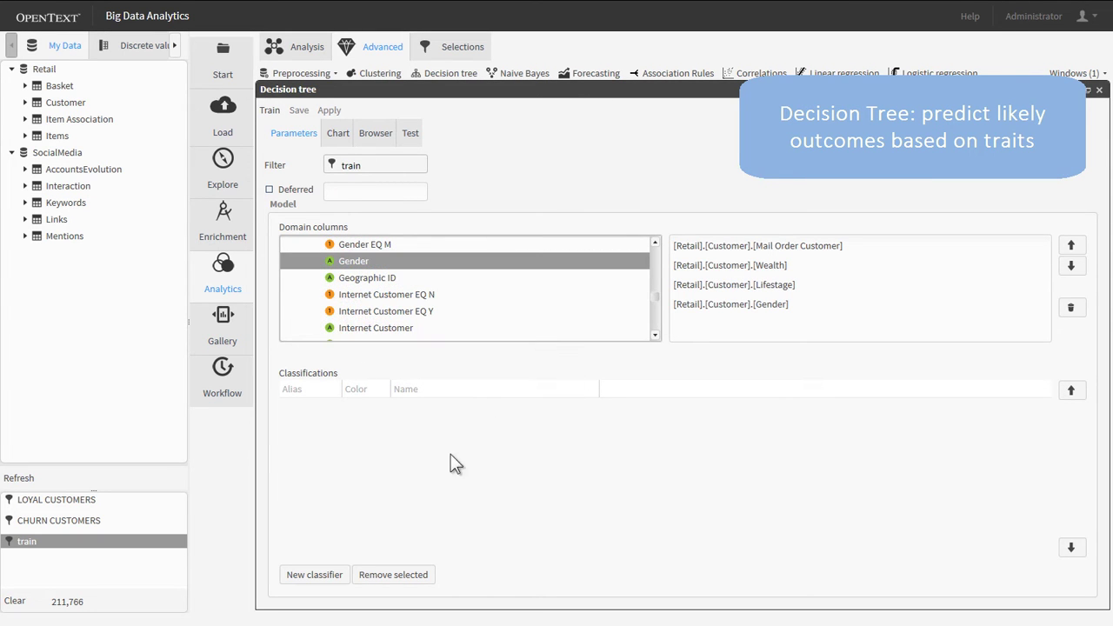
click(315, 574)
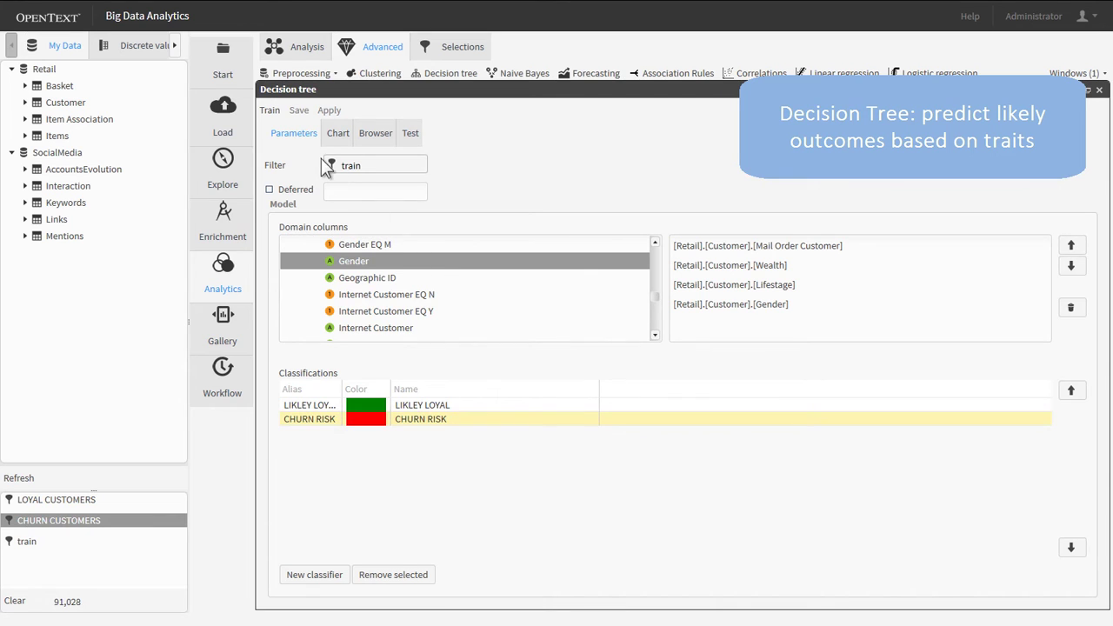
click(269, 112)
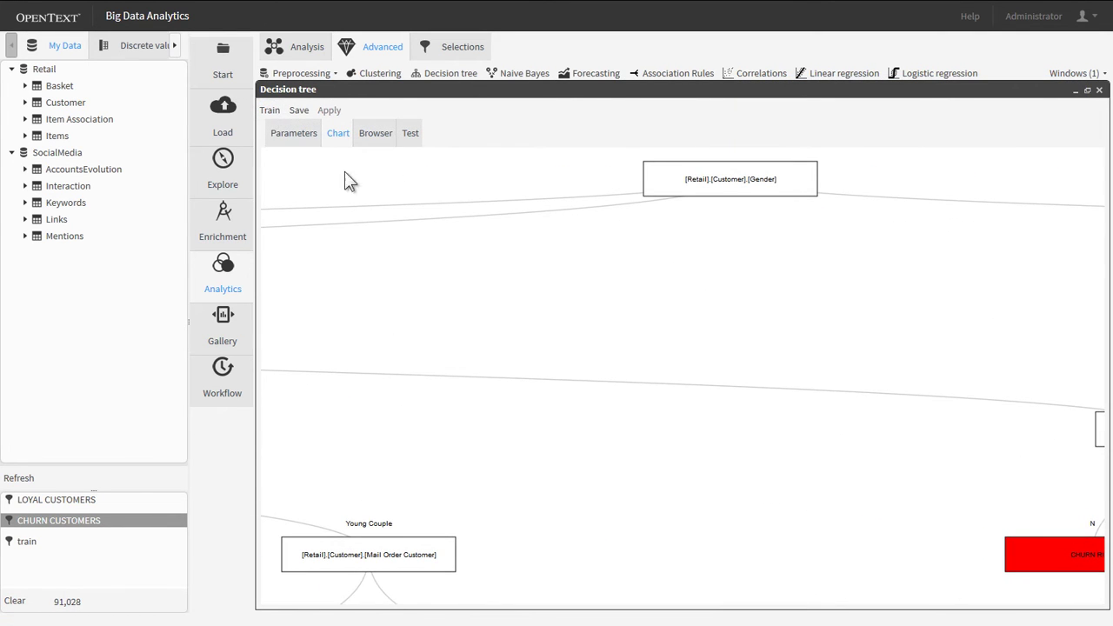
Step: Collapse the Young Couple and Young And Single branches and re-expand the Lifestage node
drag(533, 465, 1012, 225)
click(775, 348)
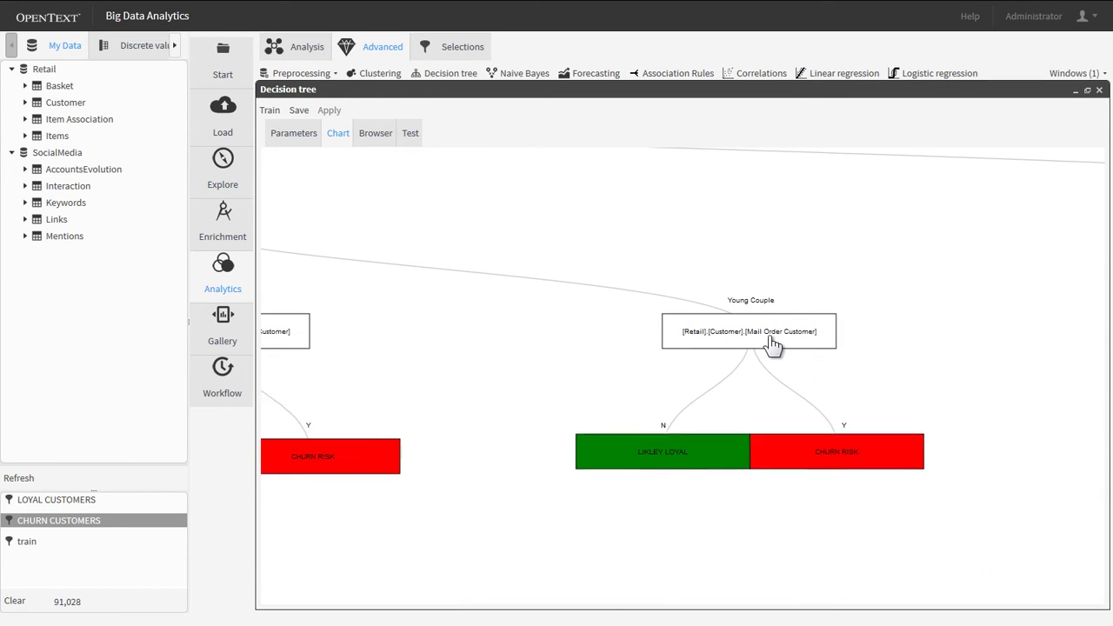
click(504, 343)
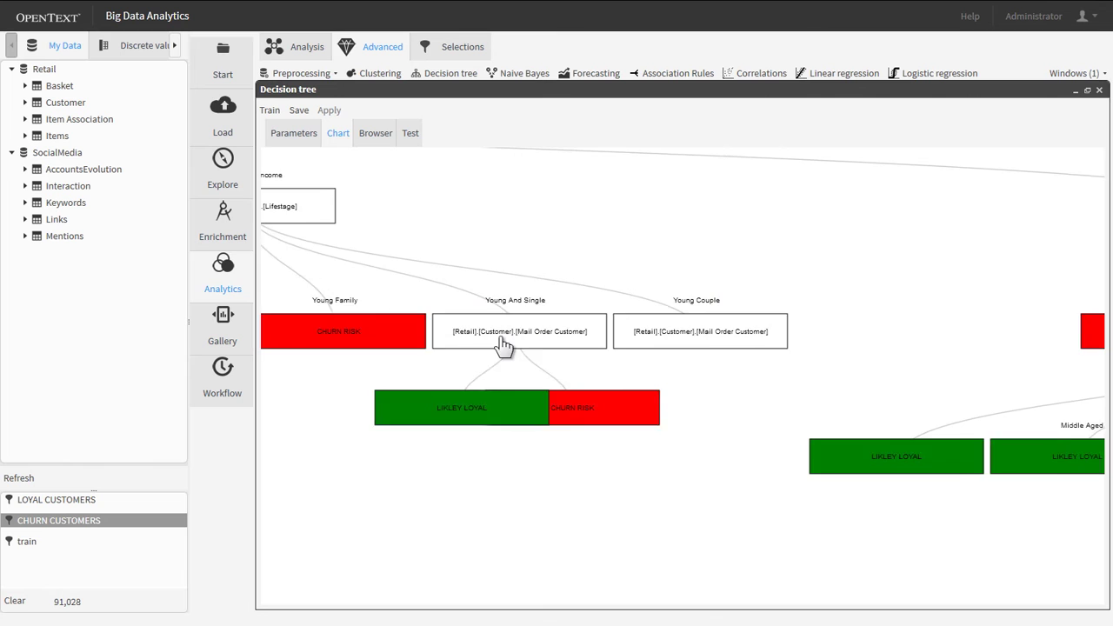
click(322, 207)
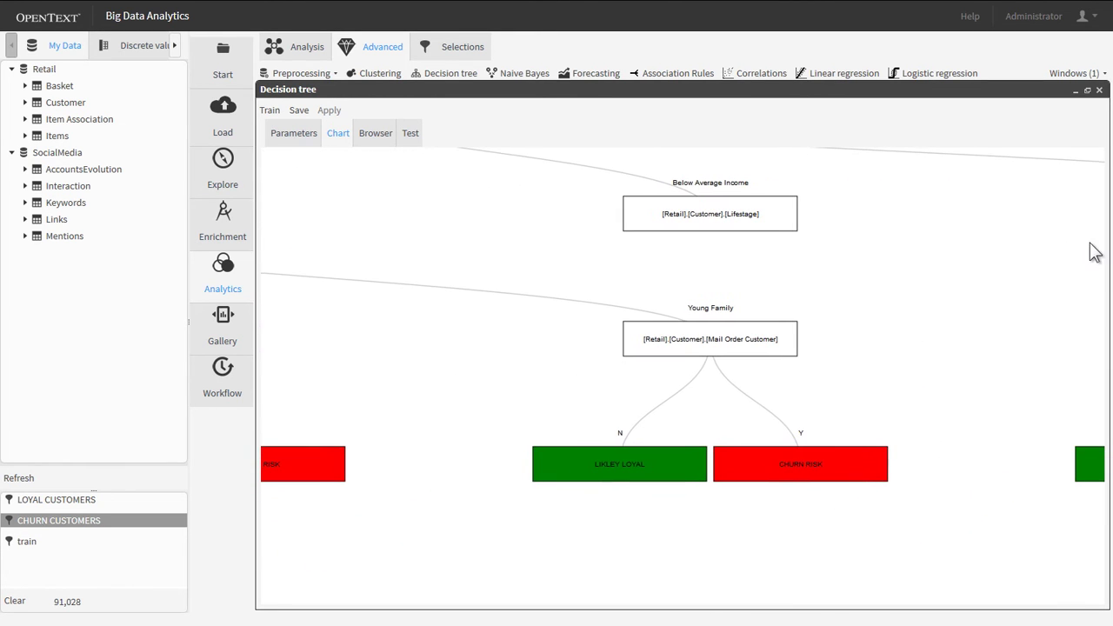
click(718, 218)
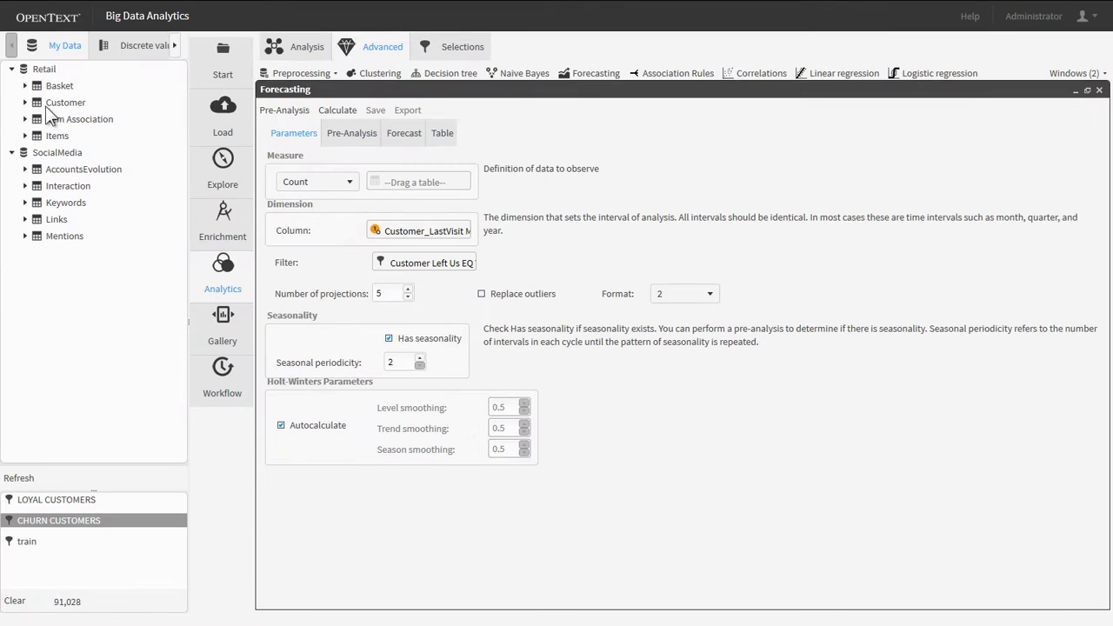
Step: Forecast Customer counts by Customer_LastVisit MonthYear, using the Customer table as the measure
drag(235, 162, 417, 176)
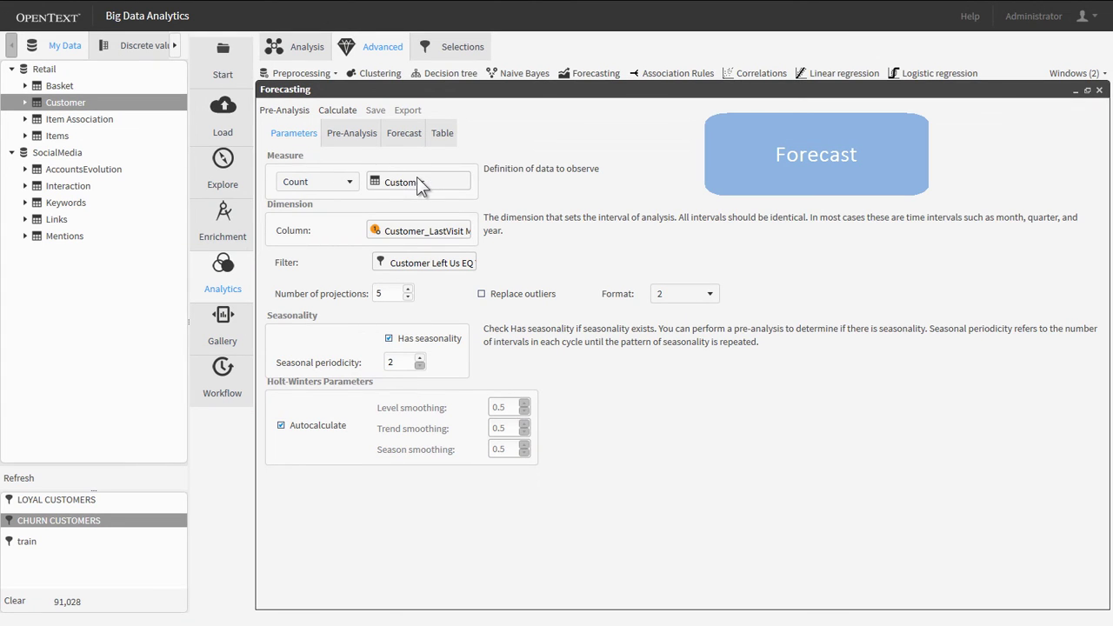
click(339, 112)
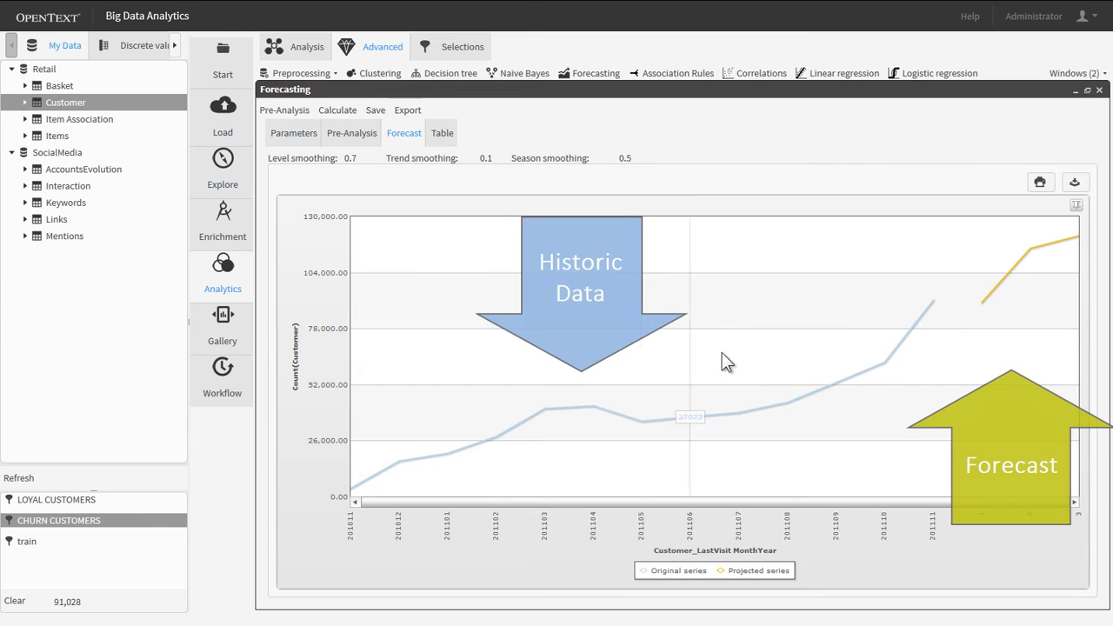